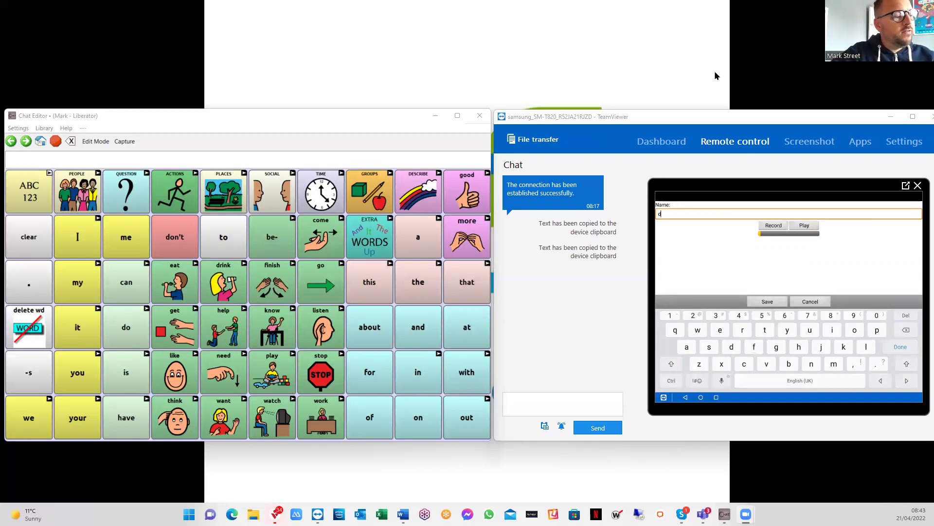
# - Enter "shirt" as the name of the new audio recording on the remote NovaChat device
pyautogui.write('shirt')
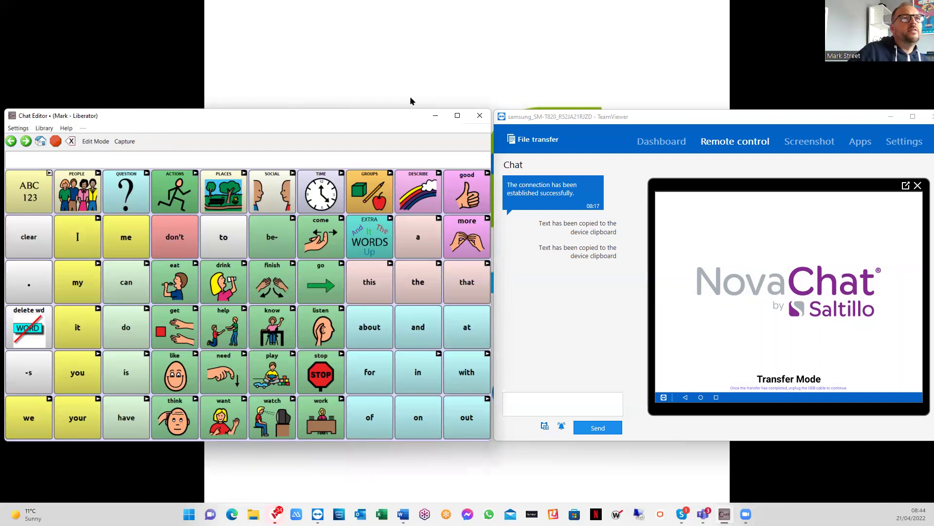
# - Close Chat Editor and relaunch it with the preselected Liberator configuration so that it detects the connected device
pyautogui.click(475, 117)
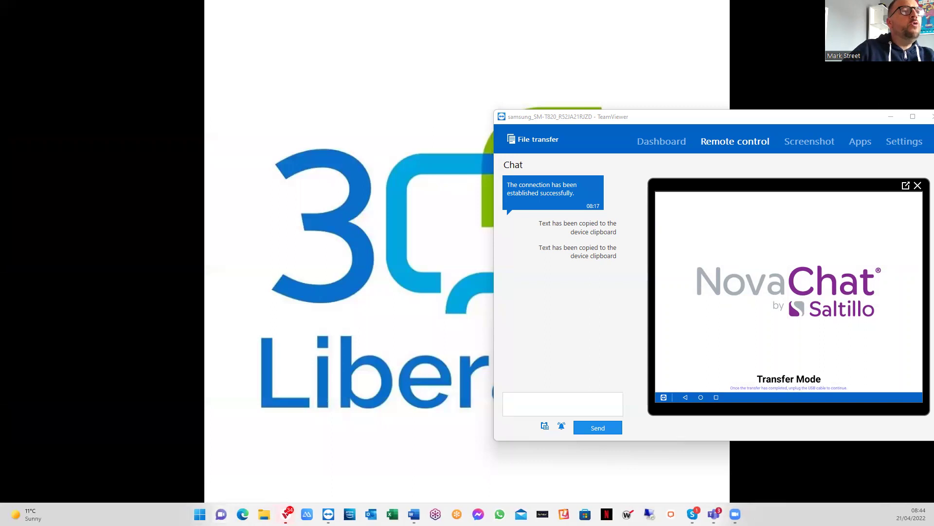
pyautogui.press('super')
pyautogui.write('chat')
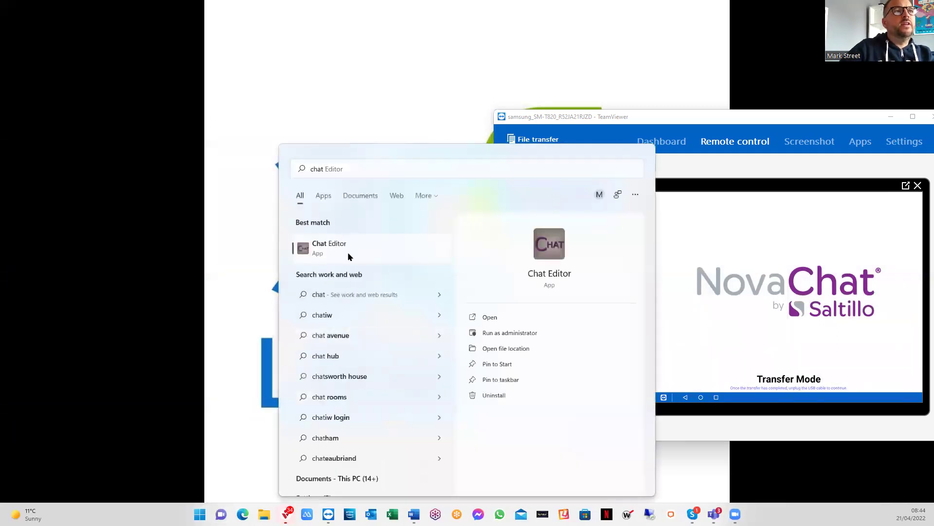
pyautogui.click(348, 253)
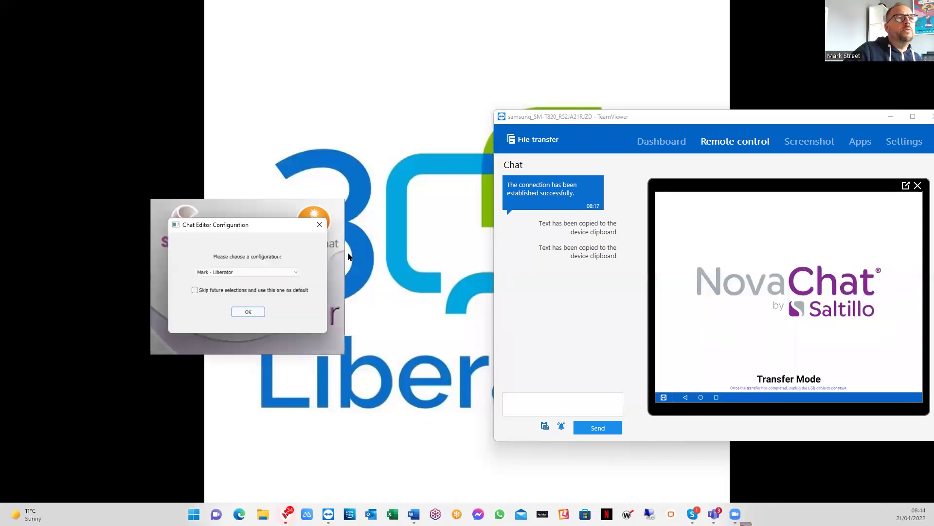
pyautogui.click(253, 311)
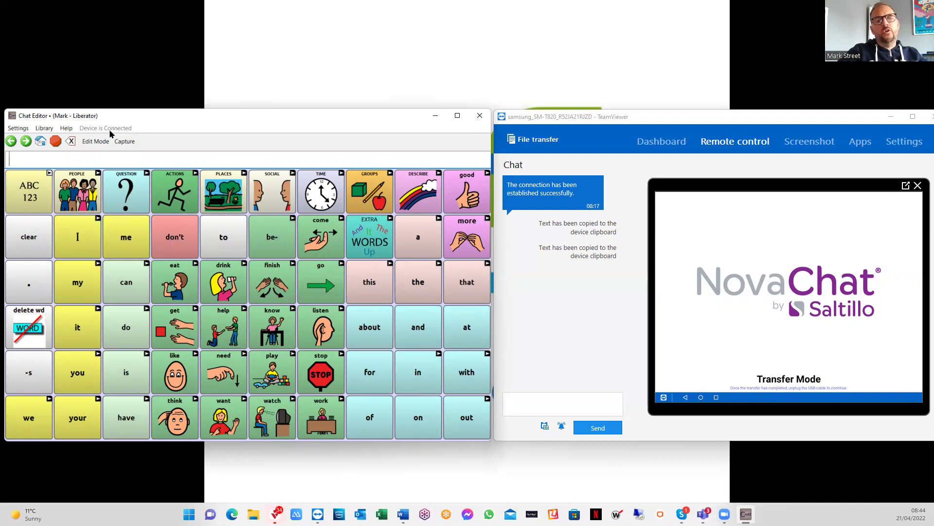
# - Transfer the 4-Basic PCS vocab from the connected device to the Chat Editor library
pyautogui.click(39, 128)
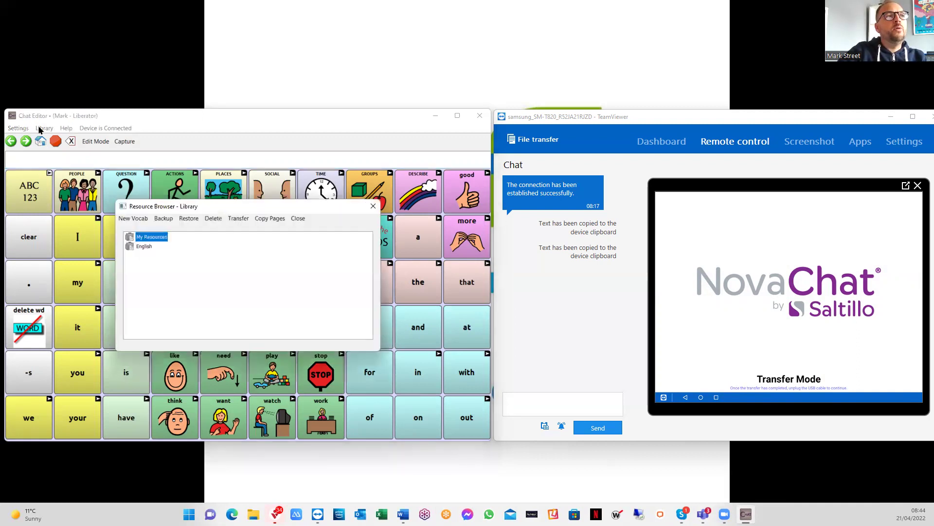
pyautogui.click(235, 219)
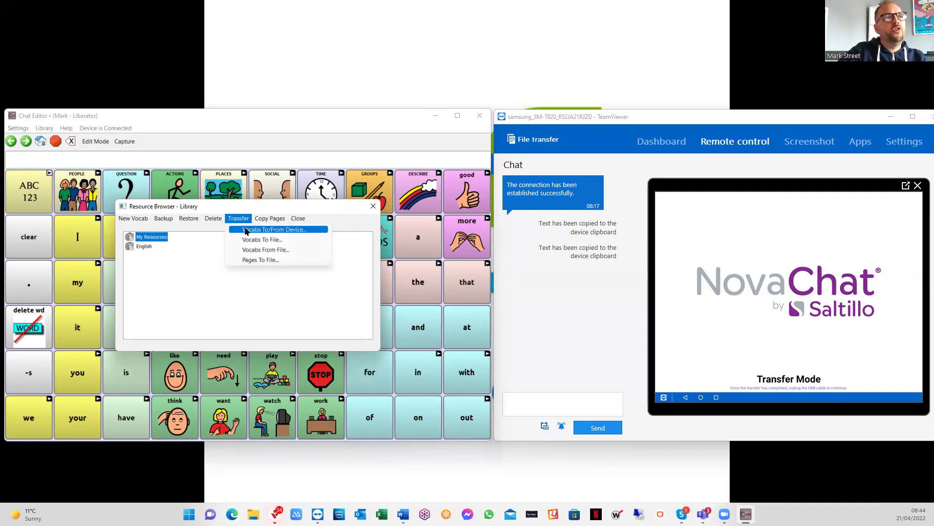
pyautogui.click(245, 230)
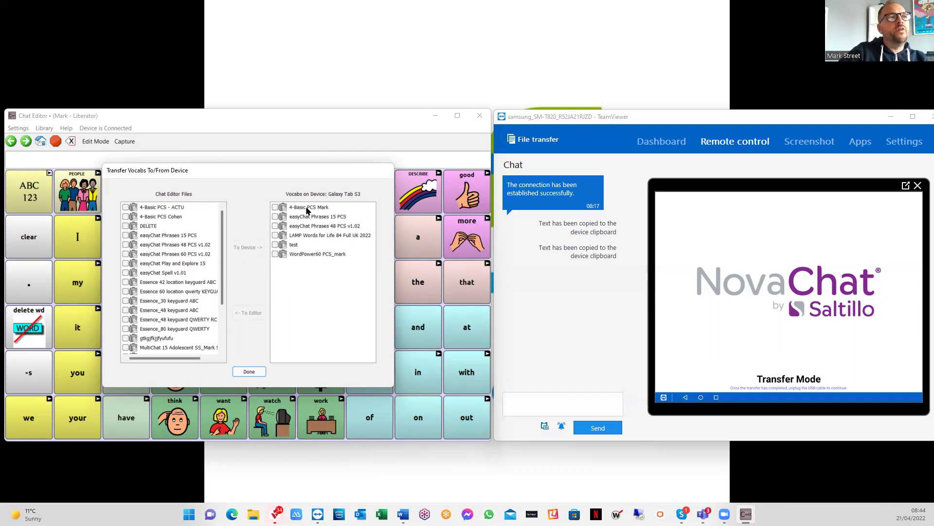
pyautogui.click(307, 209)
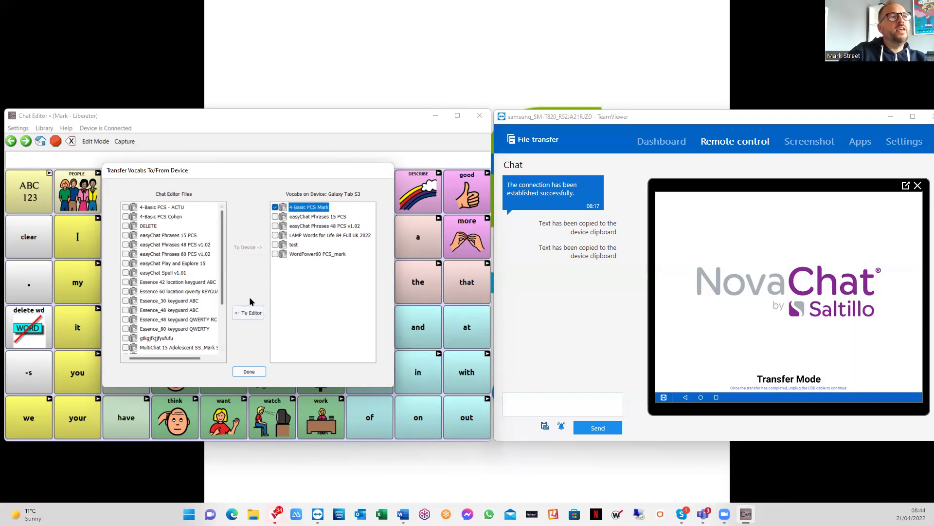
pyautogui.click(250, 313)
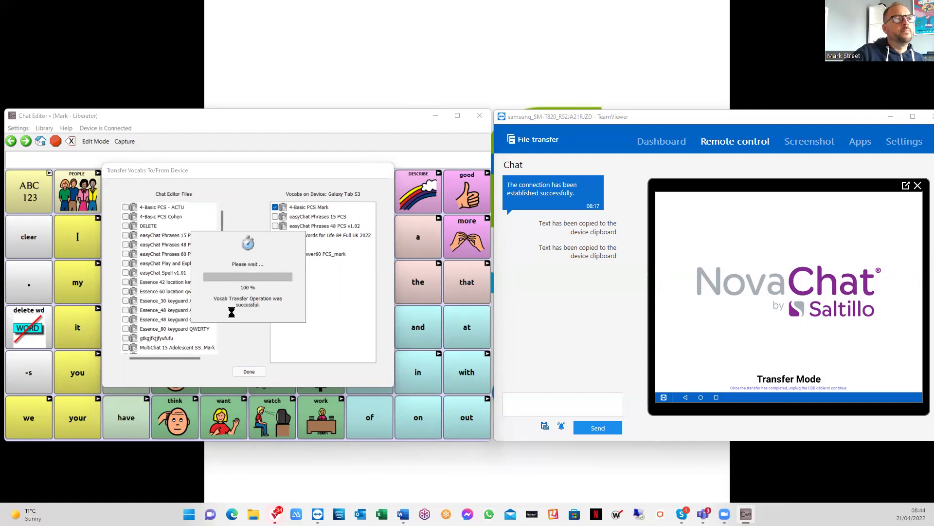
pyautogui.click(249, 372)
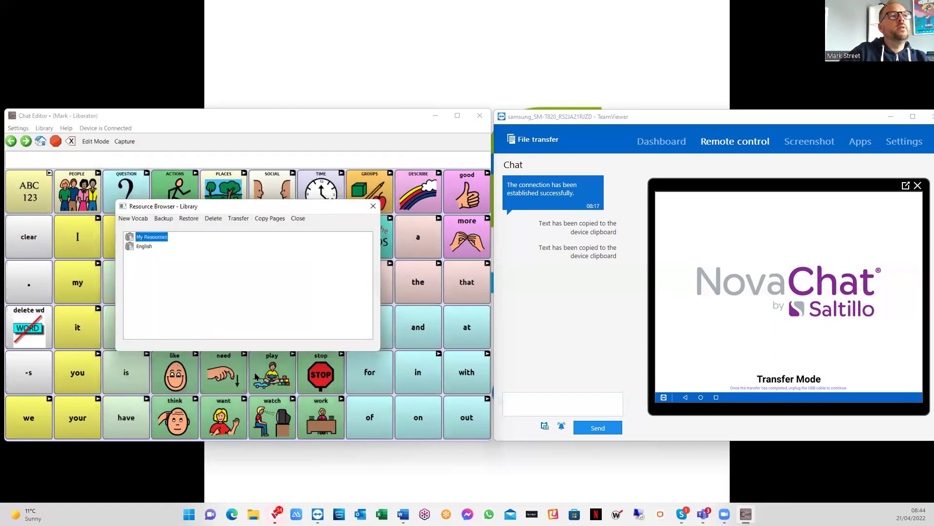
# - Open the transferred 4-Basic PCS vocab from My Resources and go to its Clothes page within Categories
pyautogui.doubleClick(162, 238)
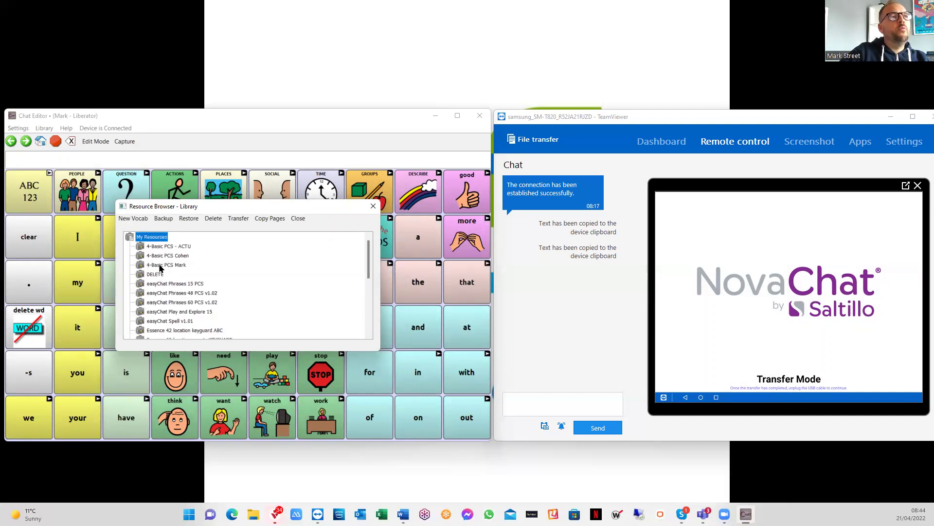
pyautogui.click(174, 267)
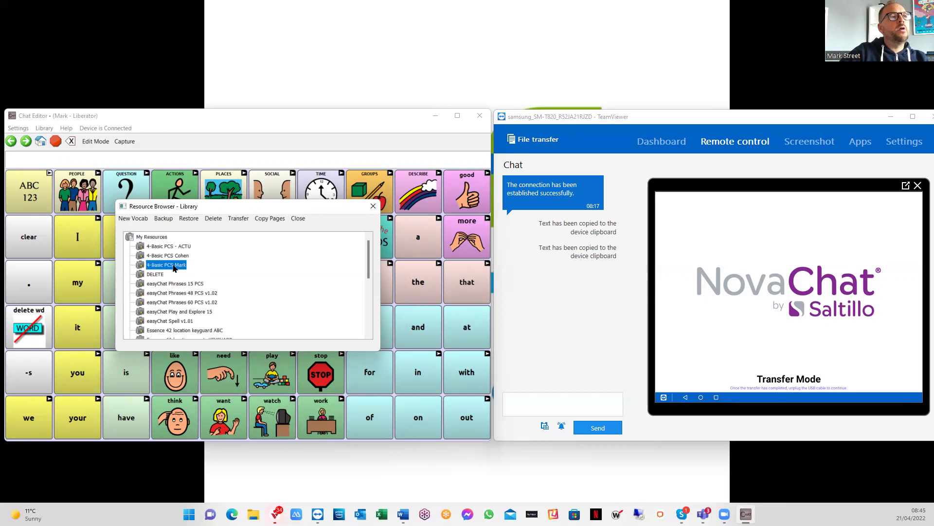
pyautogui.rightClick(175, 266)
pyautogui.click(203, 268)
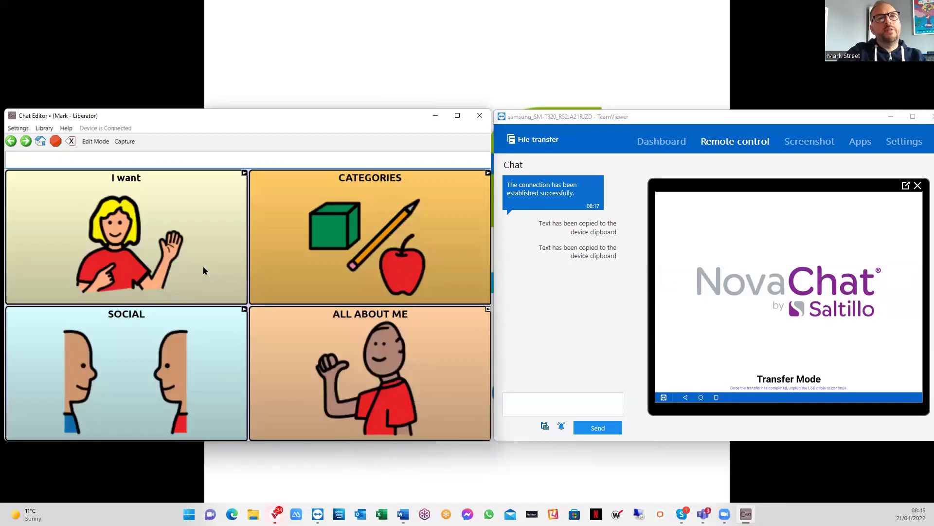
pyautogui.click(302, 266)
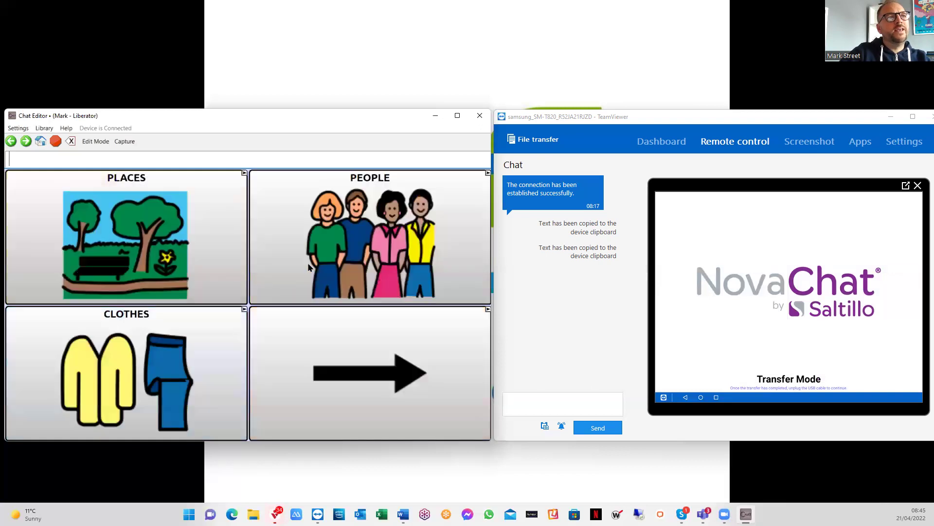
pyautogui.click(184, 354)
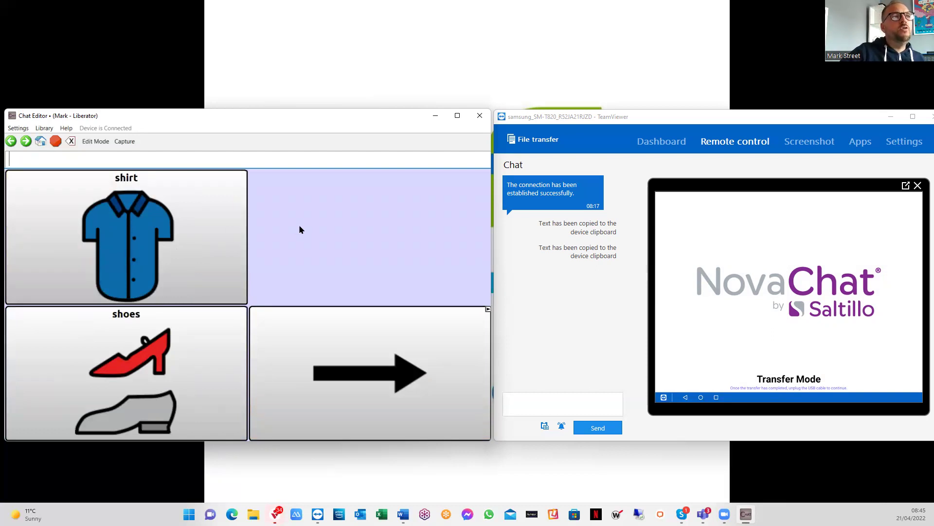
# - In Edit Mode, create a button in the empty cell, labelled "shirt" with the light blue shirt (PCS) image
pyautogui.click(95, 142)
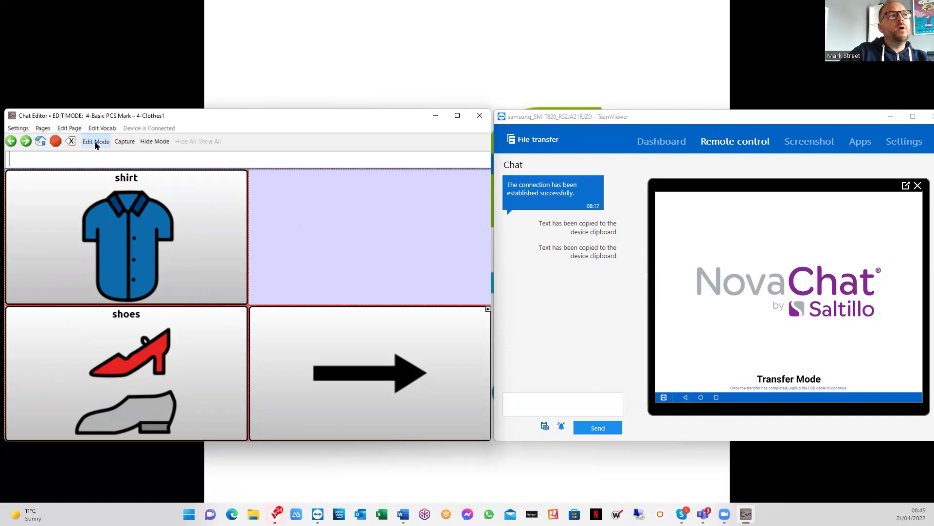
pyautogui.rightClick(314, 223)
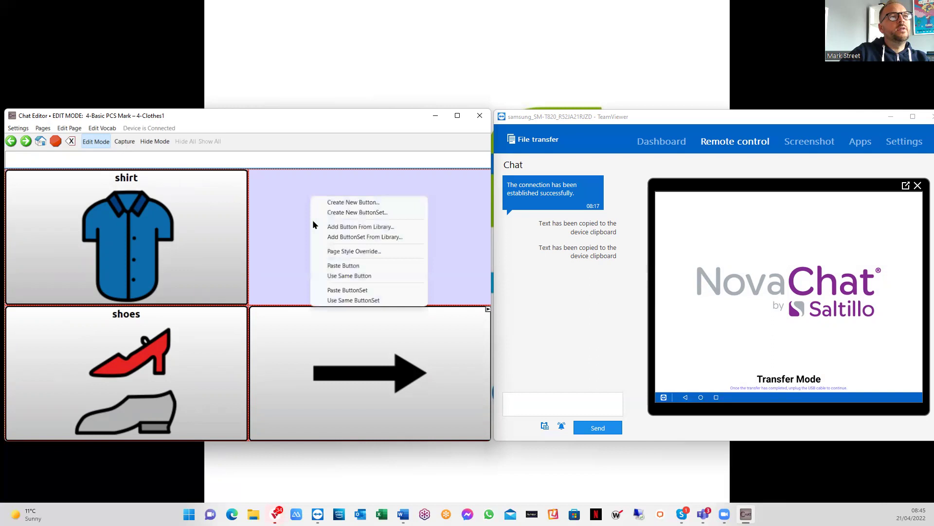
pyautogui.click(323, 202)
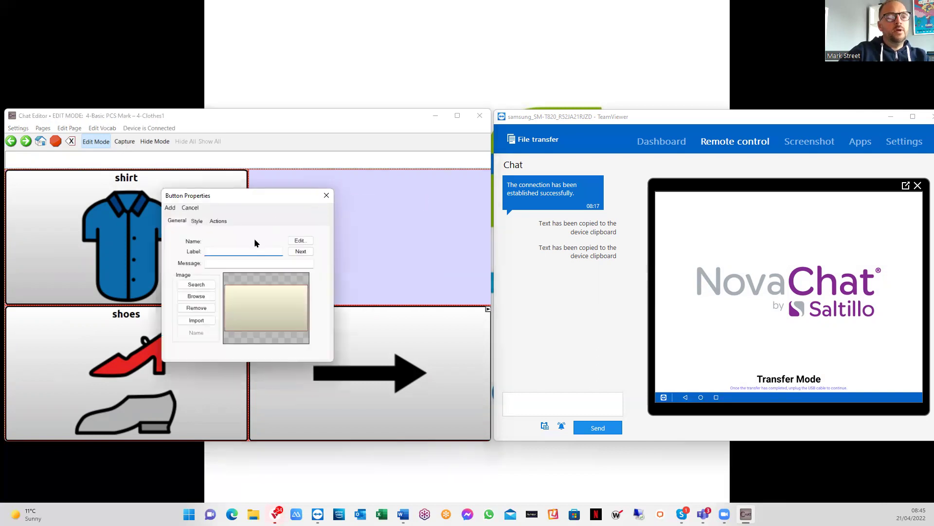
pyautogui.write('shirt')
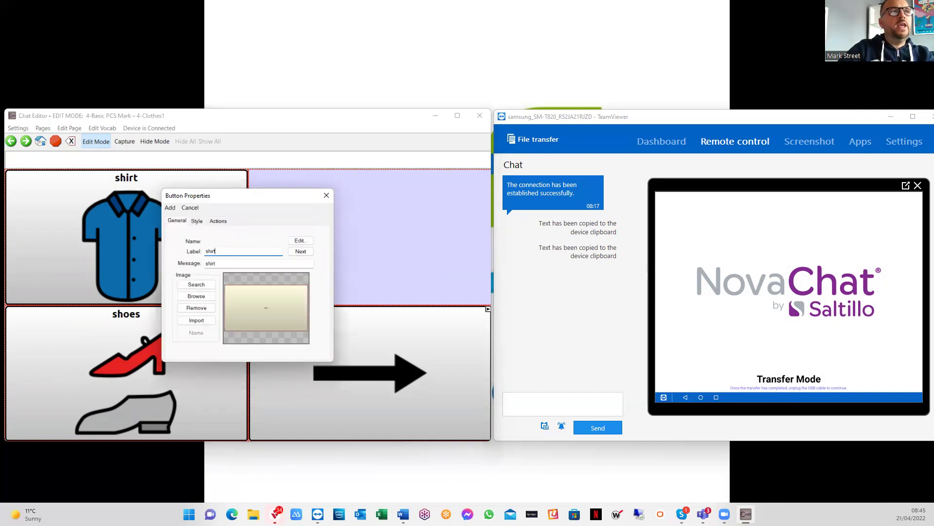
pyautogui.click(204, 285)
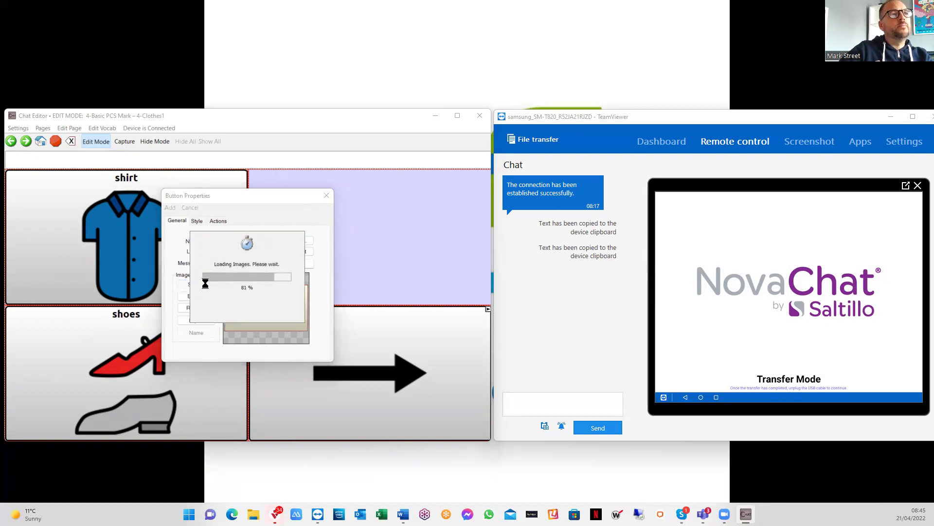
pyautogui.click(209, 248)
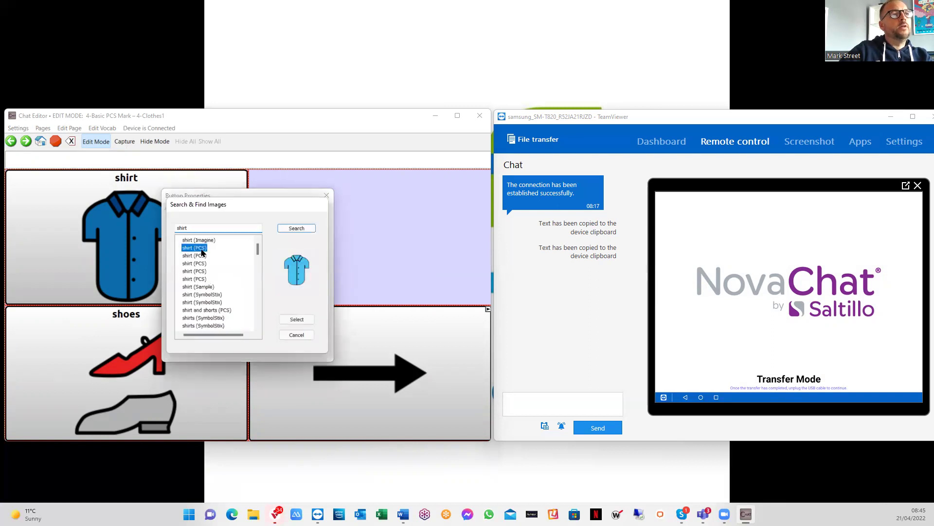
pyautogui.click(288, 316)
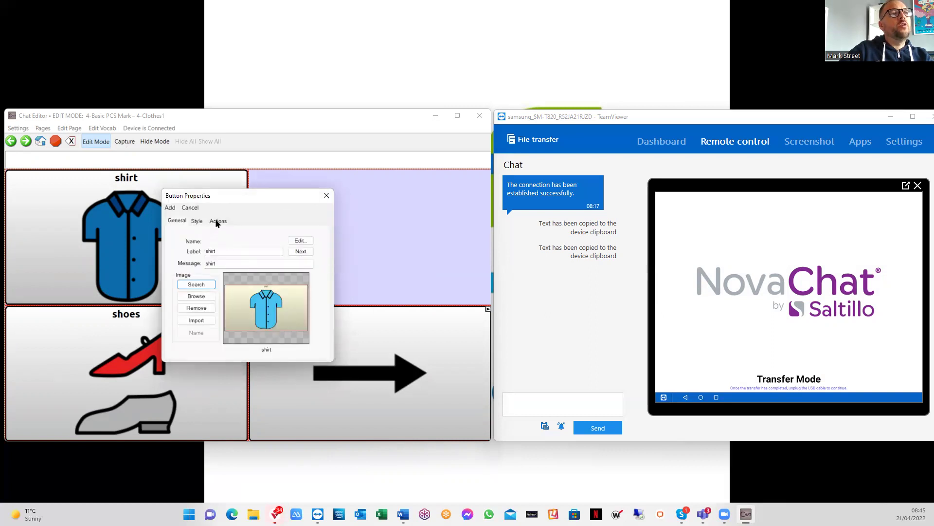
# - Remove the new button's Speech Message action and add a Play Audio action in its place
pyautogui.click(218, 222)
pyautogui.click(246, 261)
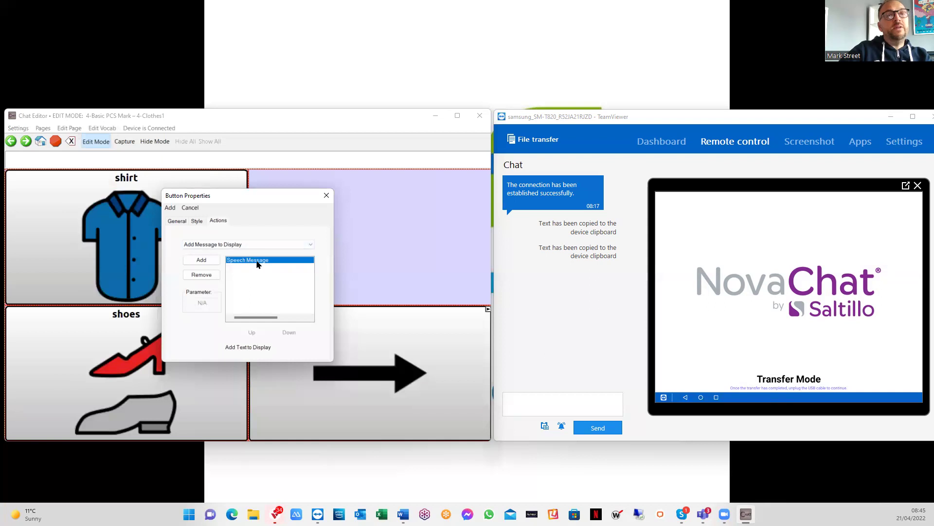
pyautogui.click(202, 275)
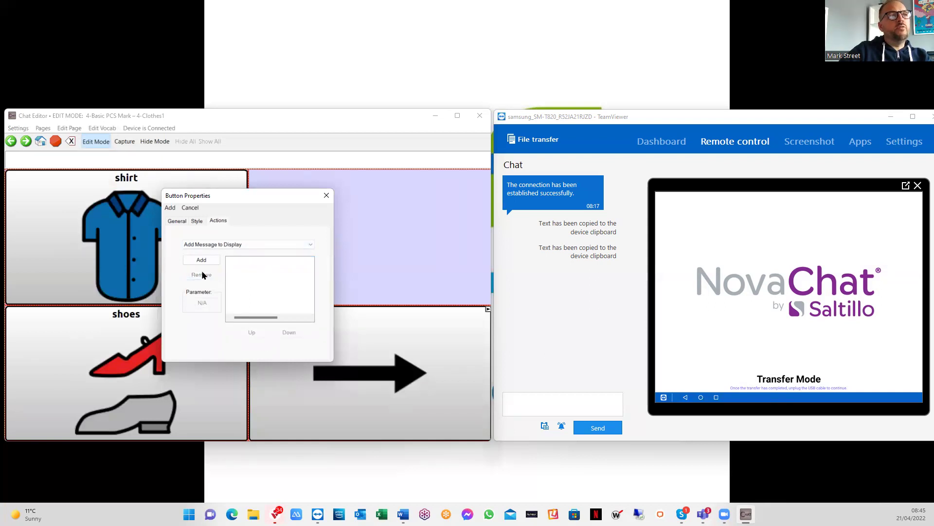
pyautogui.click(196, 245)
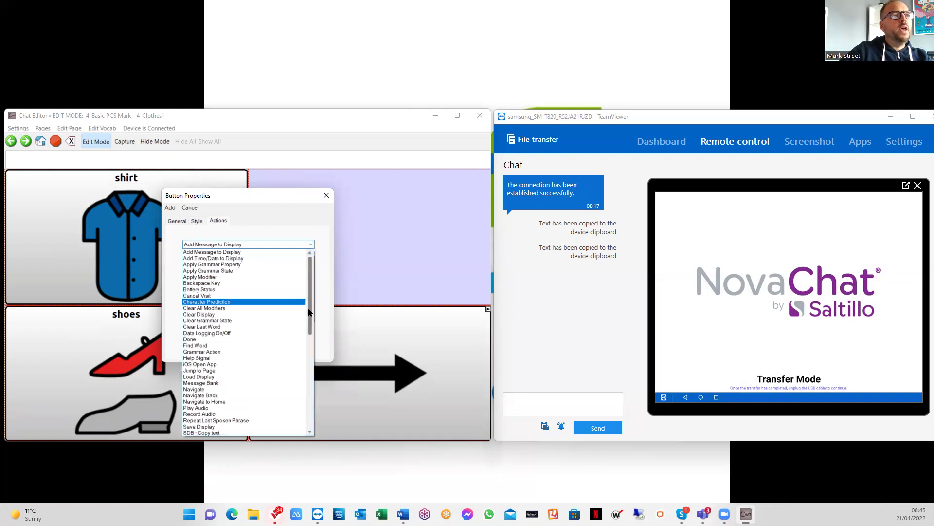
pyautogui.scroll(-2, 219, 336)
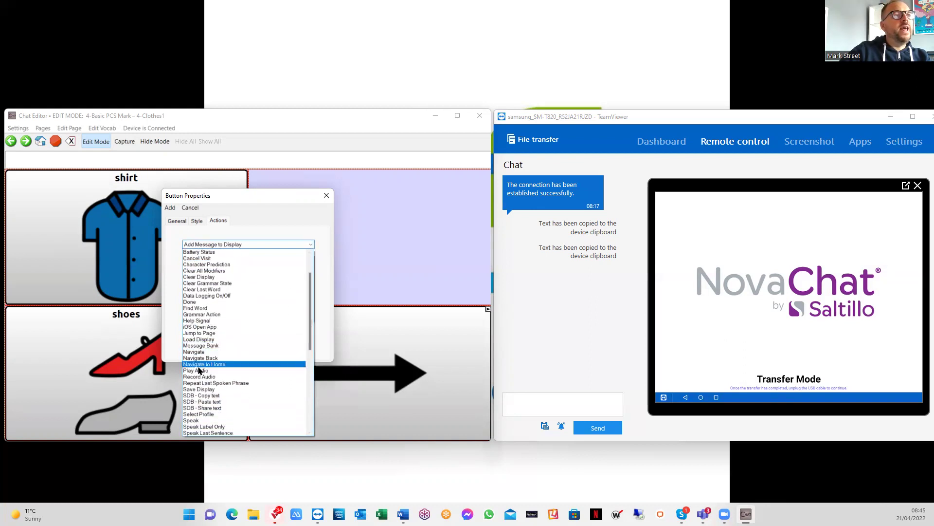
pyautogui.click(199, 371)
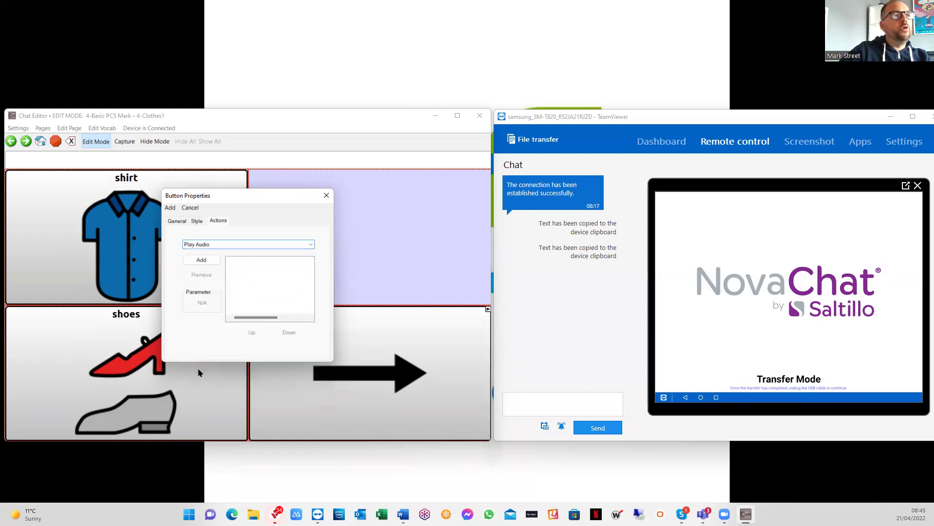
pyautogui.click(201, 259)
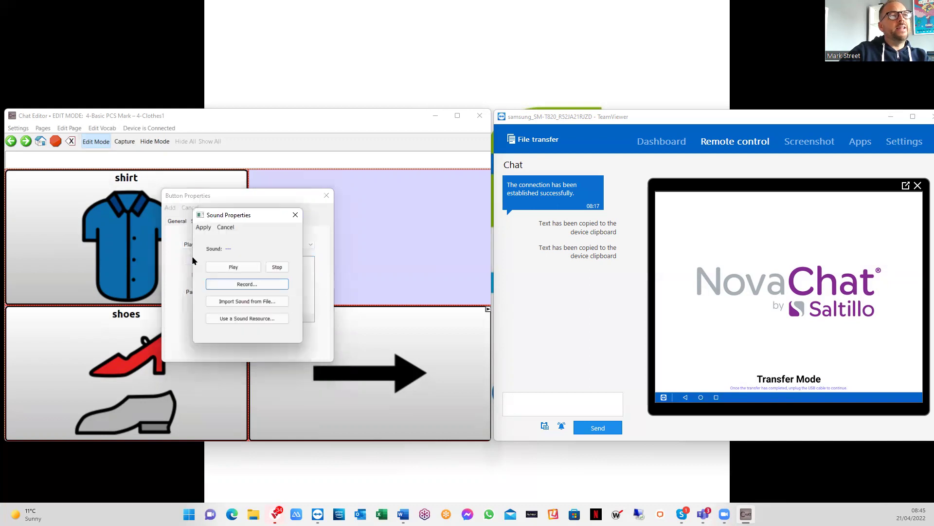
# - Record a sound of about 2 seconds for the Play Audio action and play it back
pyautogui.click(247, 285)
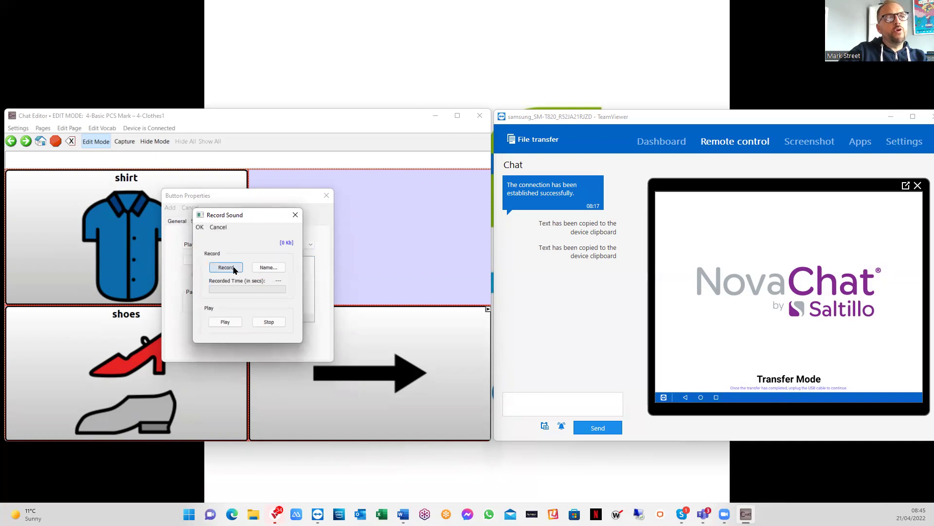
pyautogui.click(226, 267)
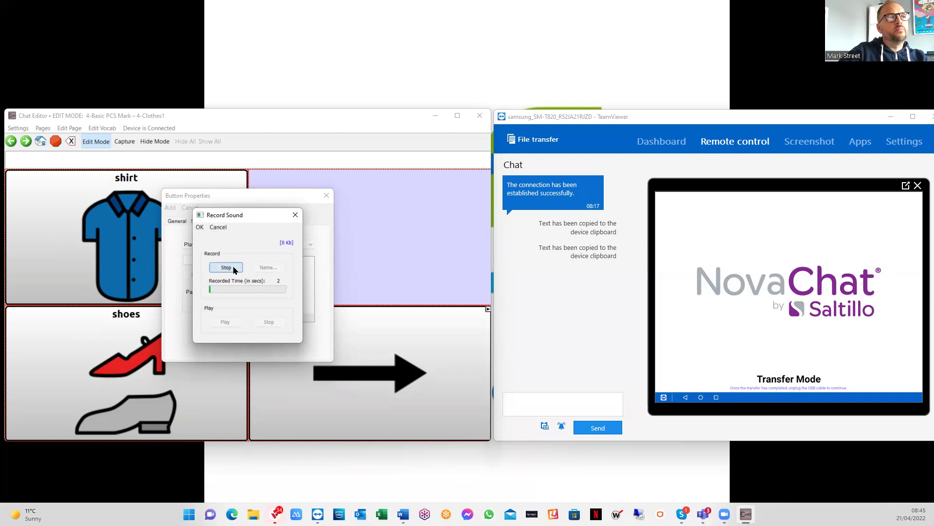
pyautogui.click(233, 270)
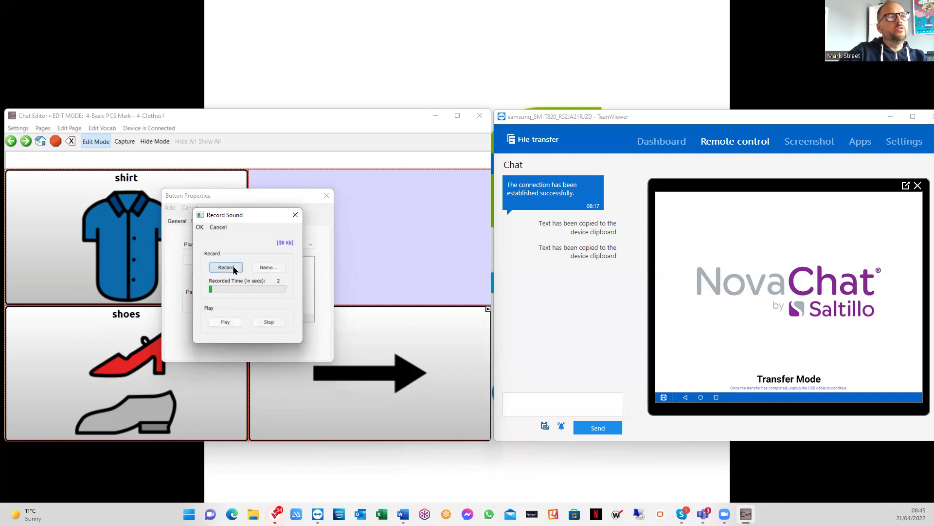
pyautogui.click(230, 321)
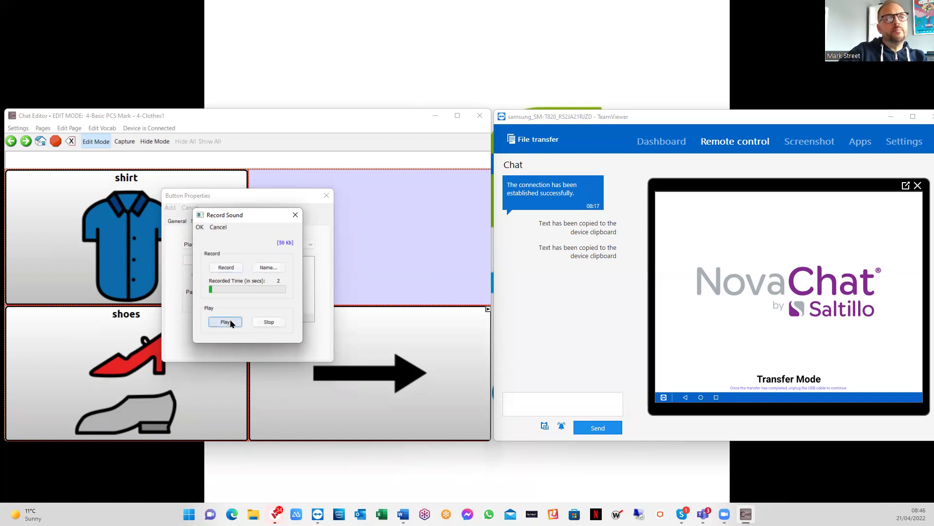
# - Accept the recording and save it under the unique name "shirt1"
pyautogui.click(202, 227)
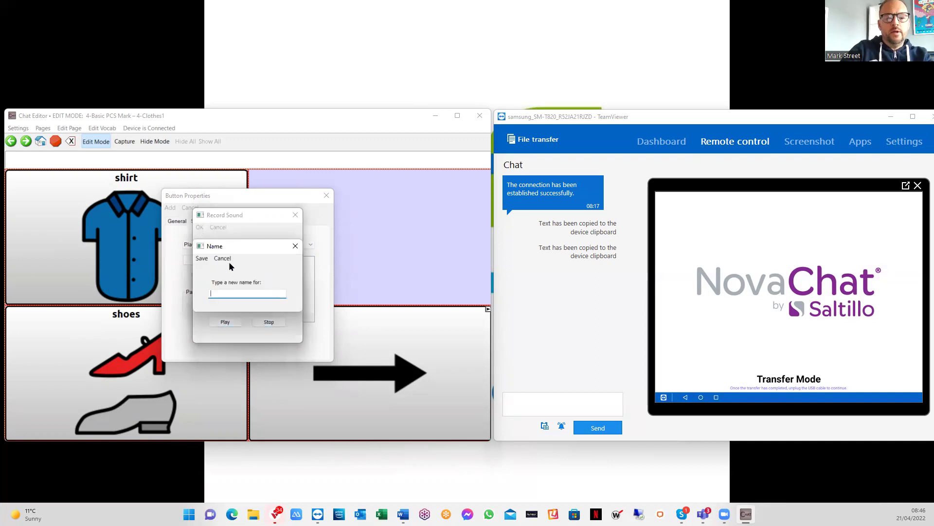
pyautogui.write('shirt')
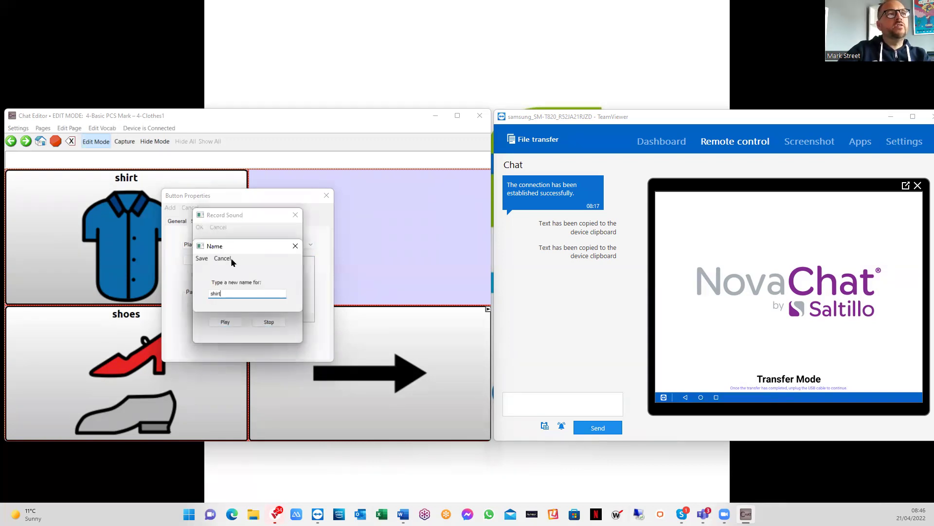
pyautogui.click(201, 258)
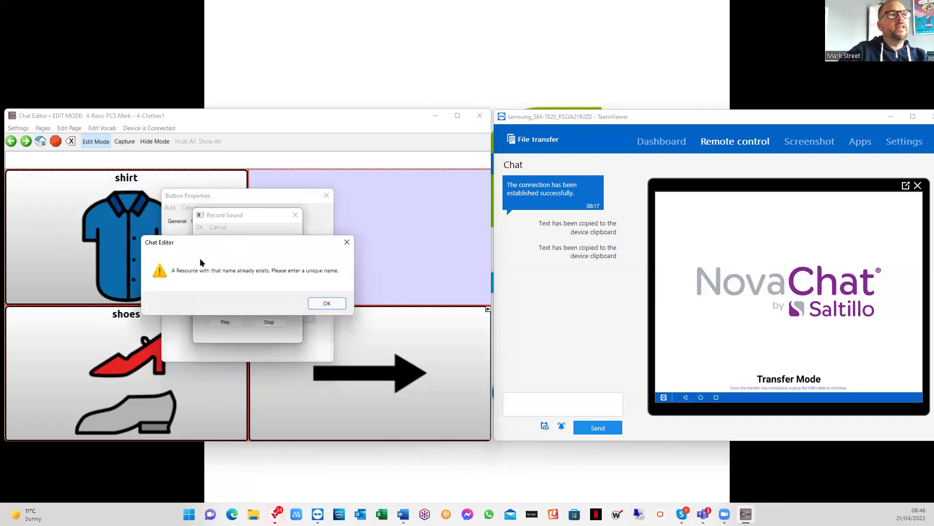
pyautogui.click(322, 304)
pyautogui.write('1')
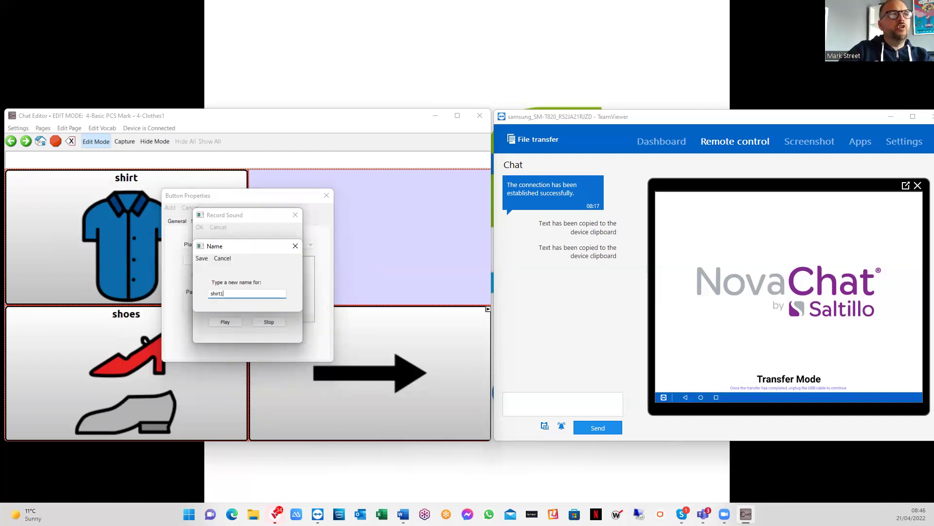
pyautogui.click(205, 260)
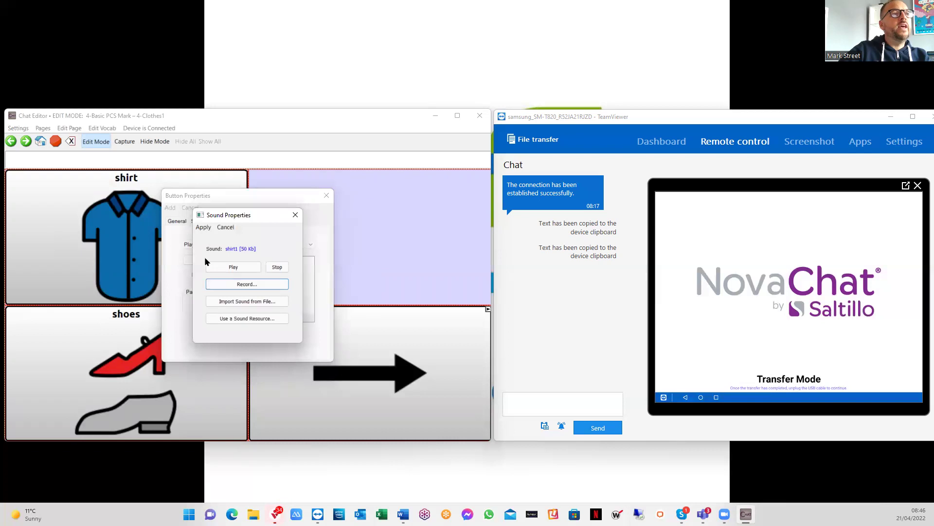
# - Apply the shirt1 sound to the Play Audio action and add the finished shirt button to the page
pyautogui.click(202, 227)
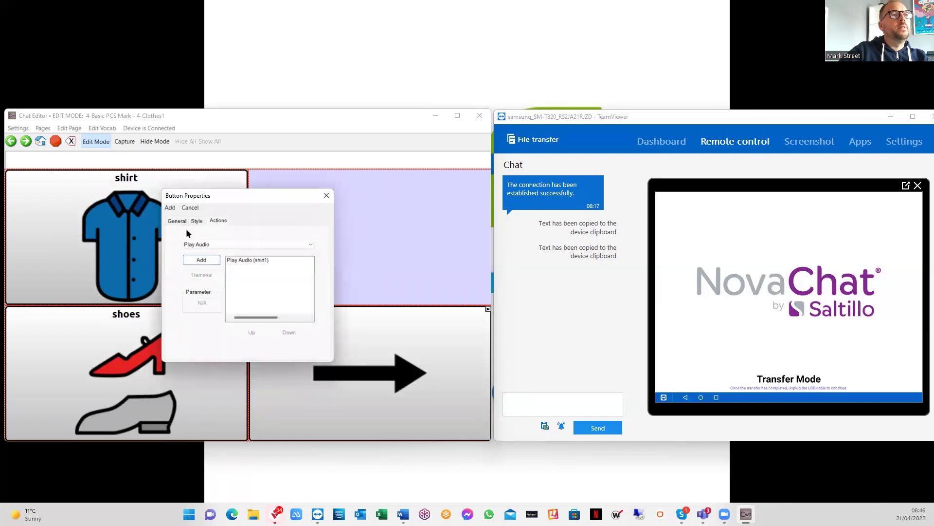
pyautogui.click(172, 222)
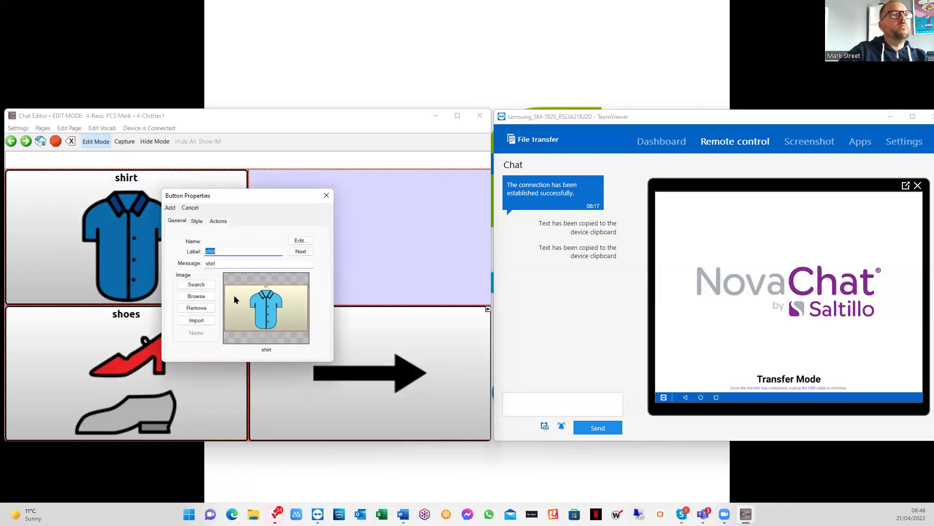
pyautogui.click(170, 208)
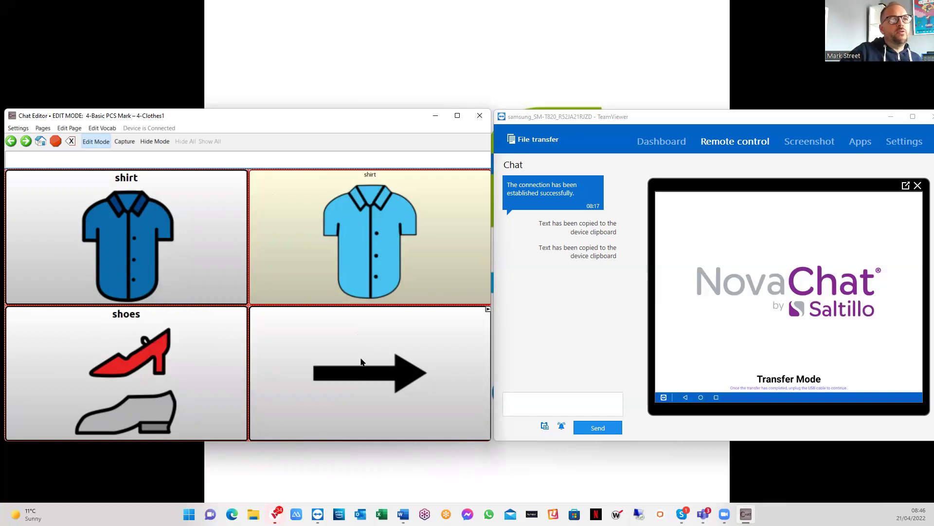
# - Copy the dark blue shirt button's style onto the new light blue shirt button and leave Edit Mode
pyautogui.rightClick(192, 262)
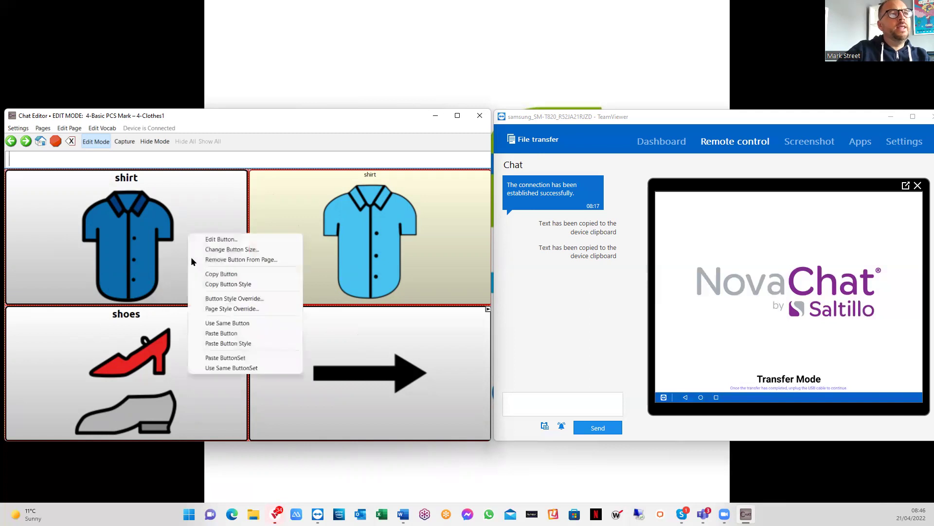
pyautogui.click(211, 284)
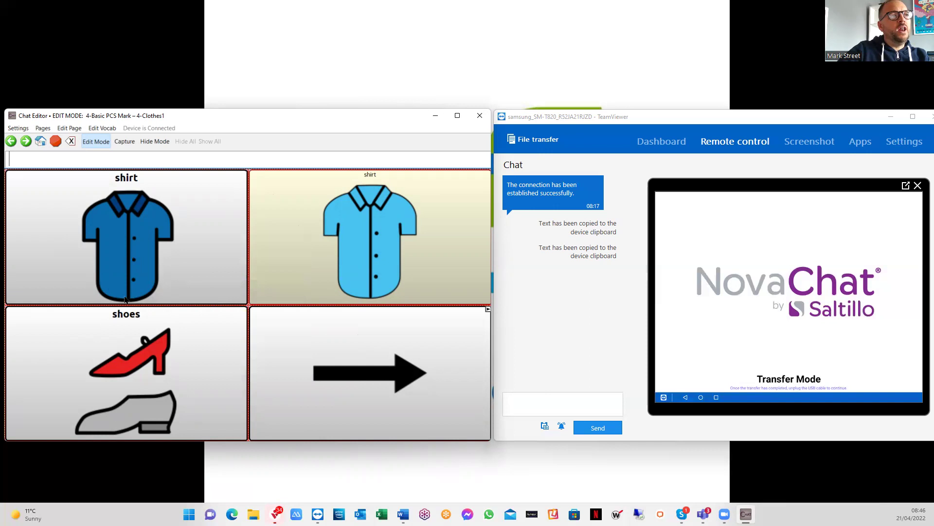
pyautogui.rightClick(267, 244)
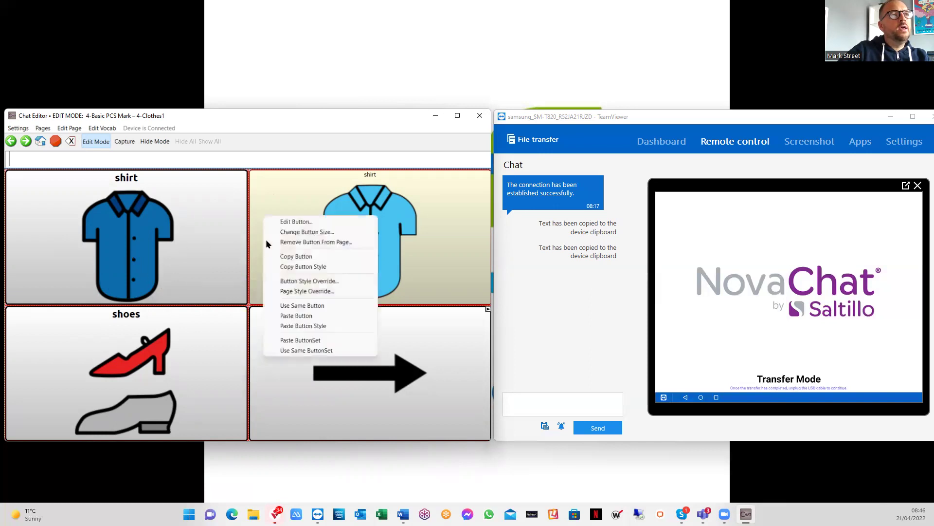
pyautogui.click(300, 326)
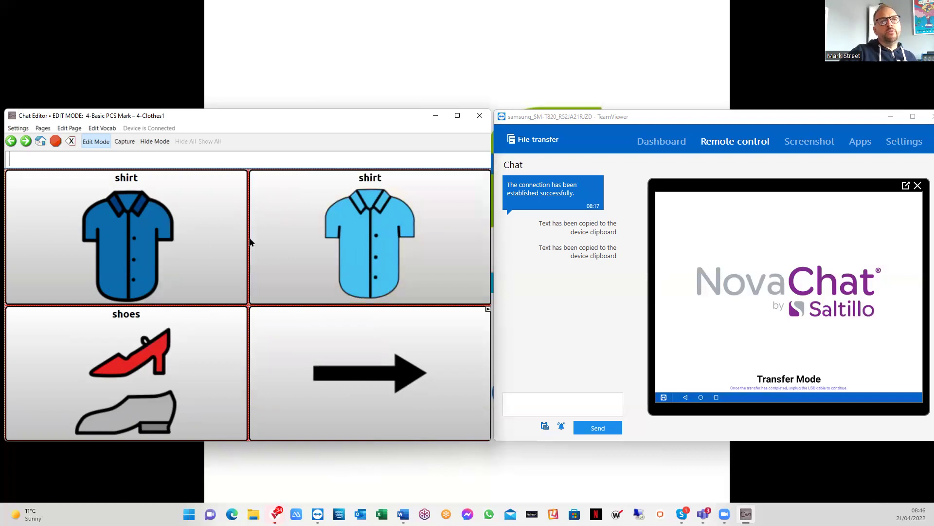
pyautogui.click(95, 144)
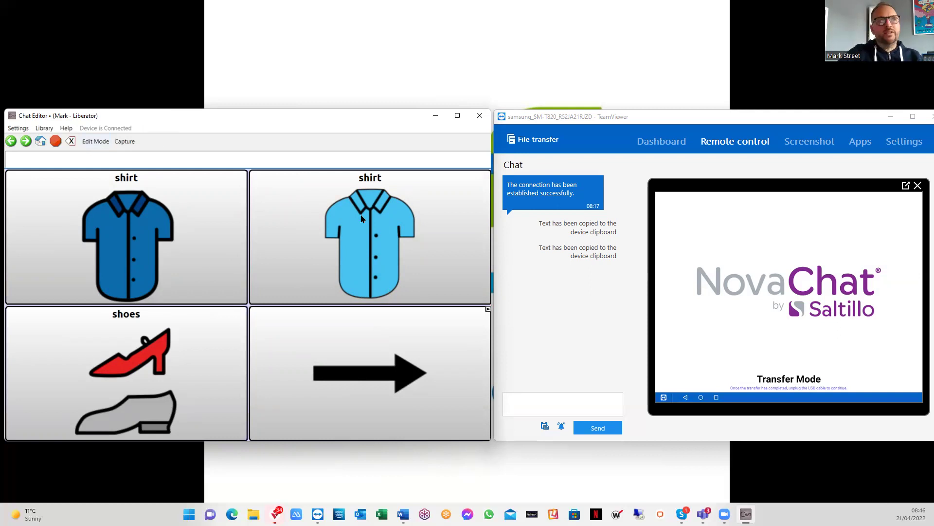
# - Transfer the current 4-Basic PCS vocab from the library to the connected device, overwriting the device's copy, and close the library
pyautogui.click(45, 128)
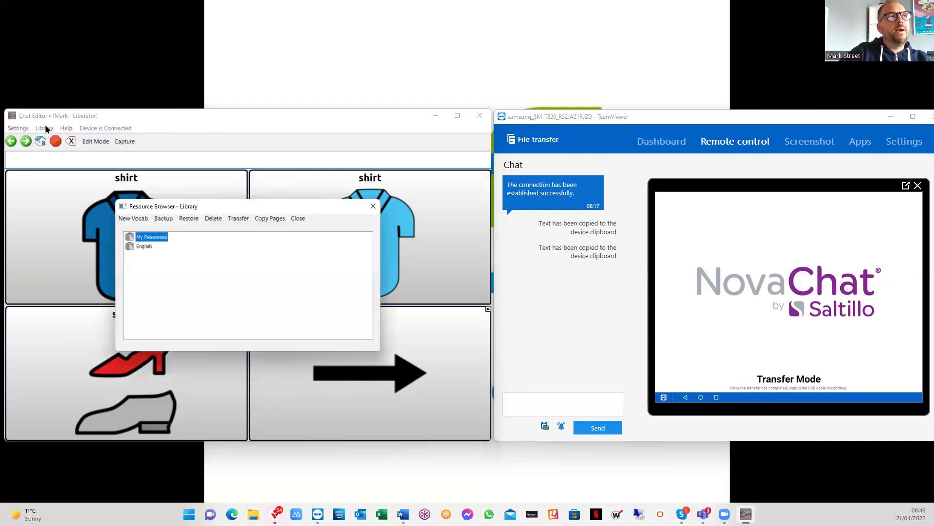
pyautogui.click(235, 219)
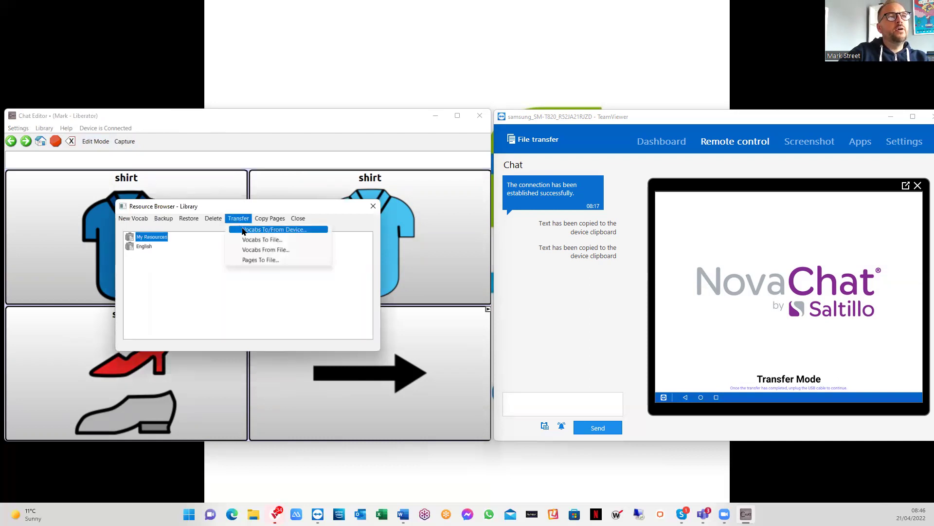
pyautogui.click(245, 230)
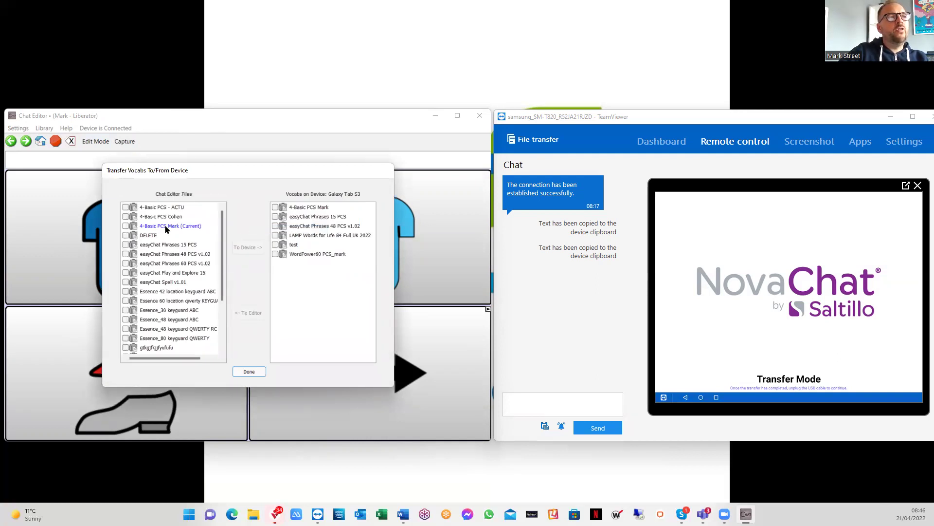
pyautogui.click(165, 226)
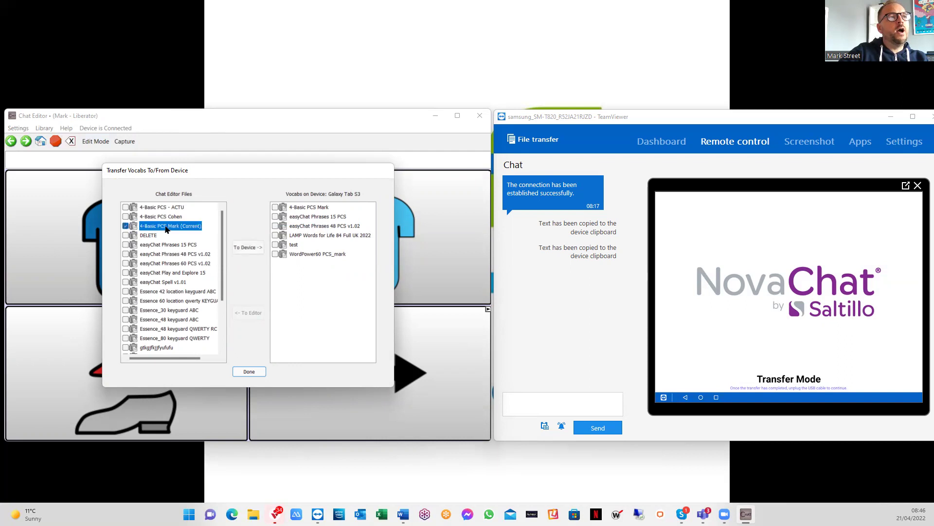
pyautogui.click(242, 246)
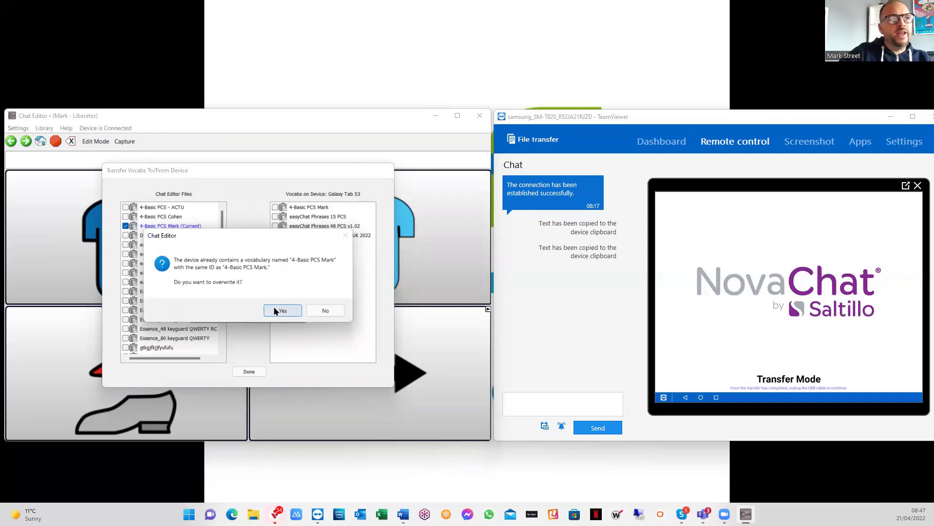
pyautogui.click(273, 306)
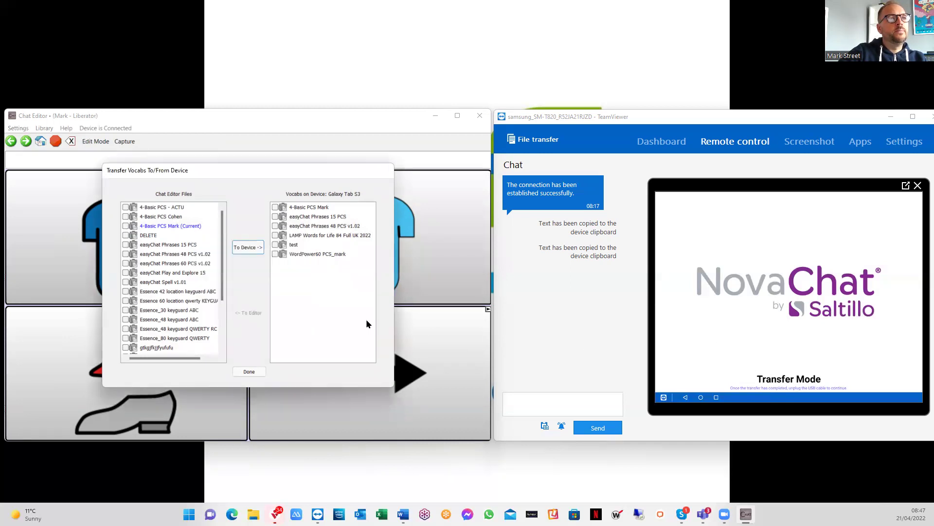
pyautogui.click(238, 372)
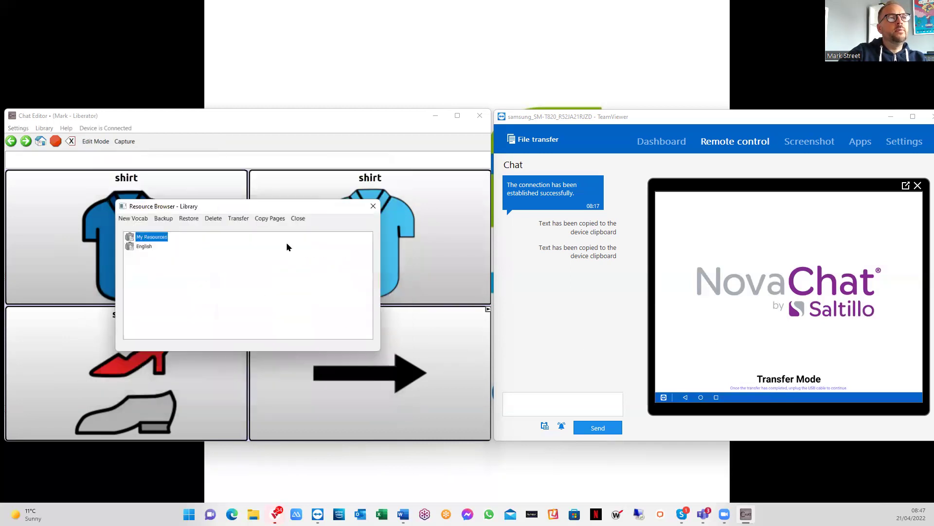
pyautogui.click(298, 221)
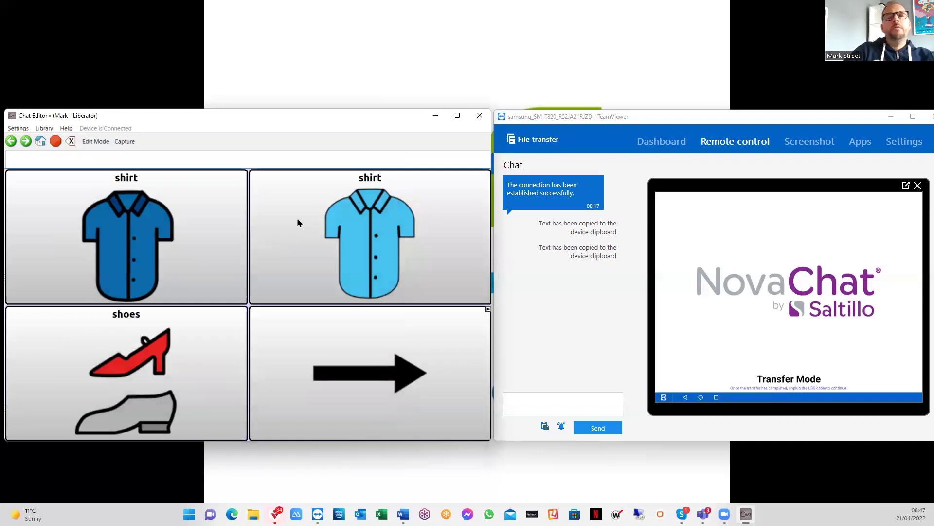